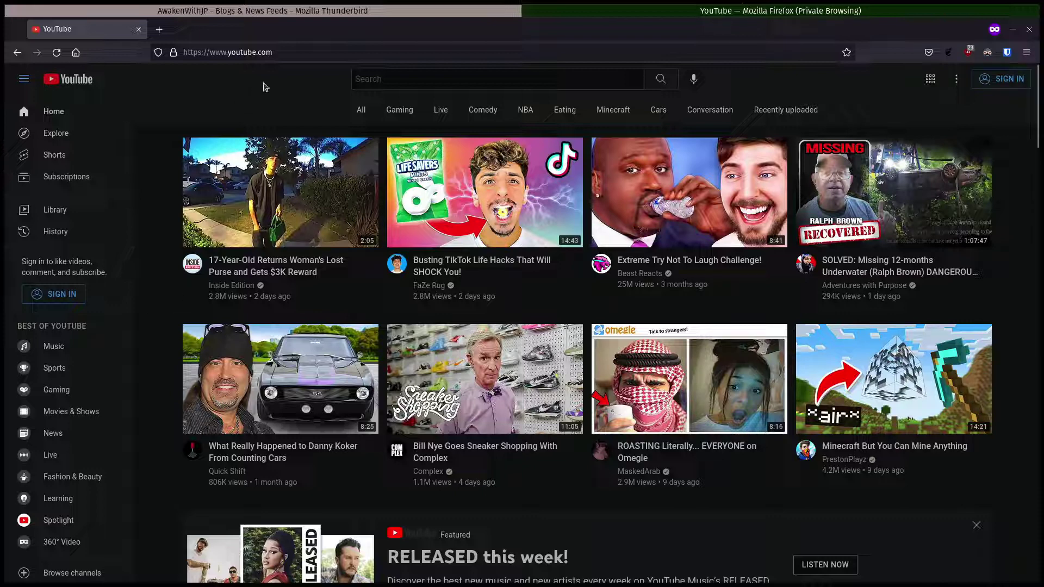
- Show the Blogs & News Feeds account overview in Thunderbird, then return to the YouTube browser window
{"action": "left_click", "coordinate": [338, 13]}
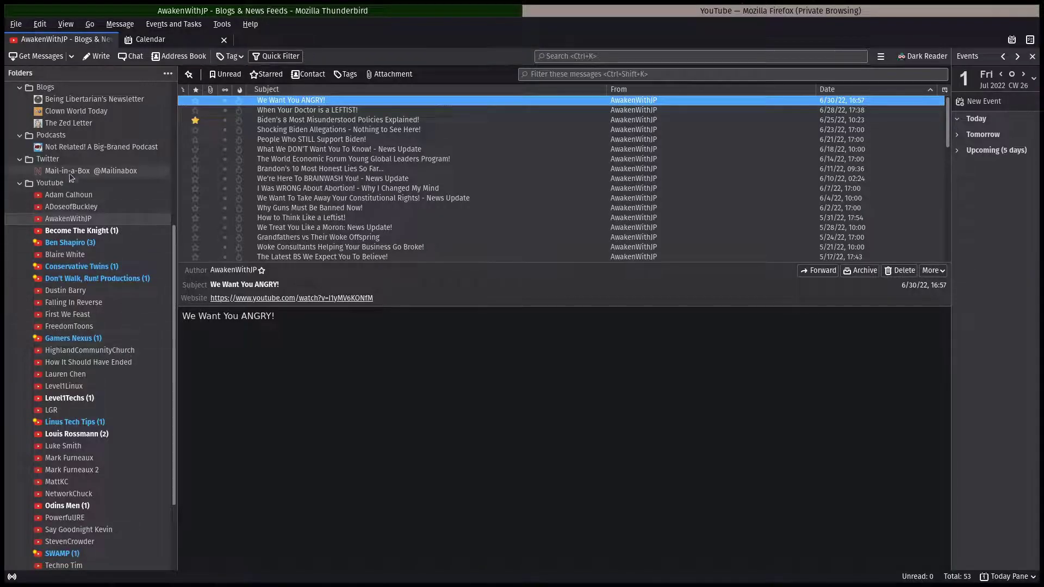
{"action": "scroll", "coordinate": [76, 174], "scroll_direction": "up", "scroll_amount": 1}
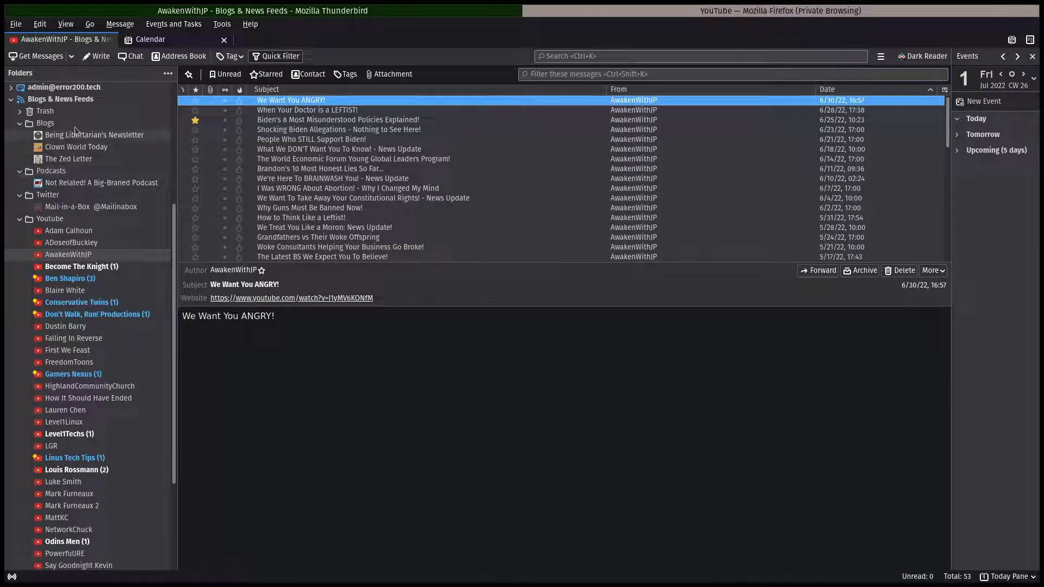
{"action": "left_click", "coordinate": [74, 100]}
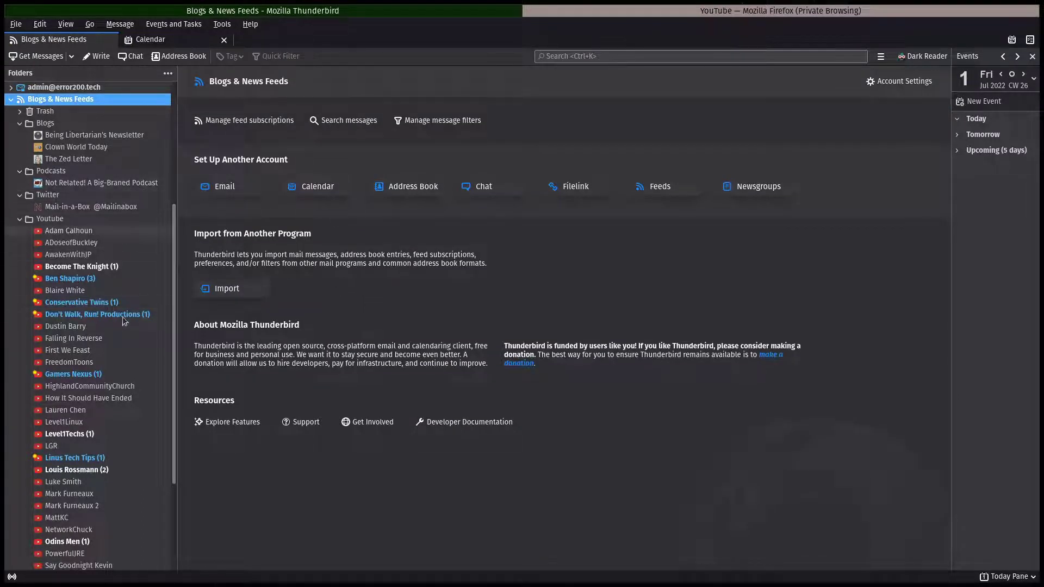
{"action": "left_click", "coordinate": [553, 13]}
- Search YouTube for raven67854, open its channel page and pause the autoplaying July Update 2022 video
{"action": "left_click", "coordinate": [406, 75]}
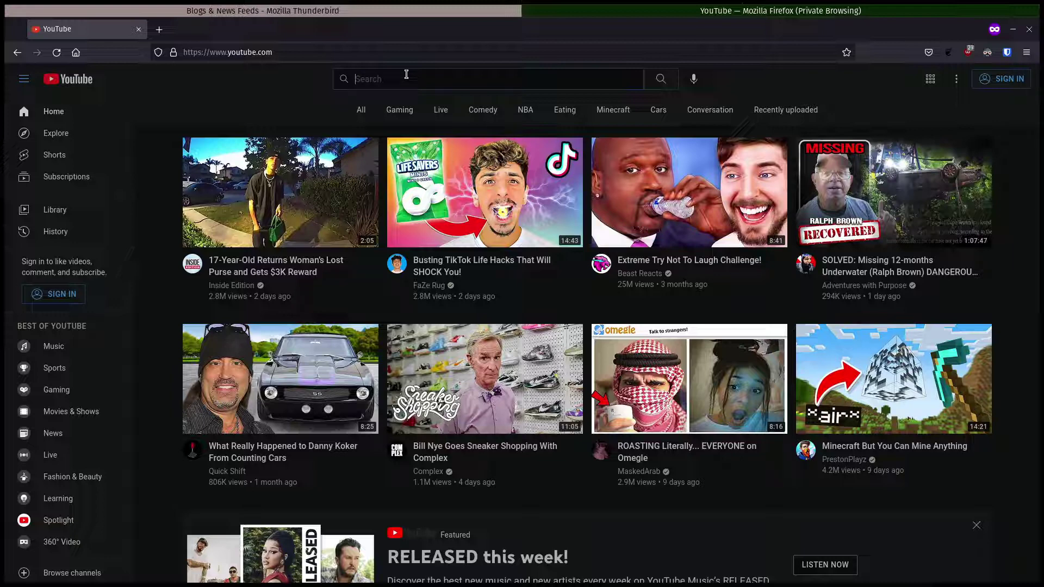
{"action": "type", "text": "raven678"}
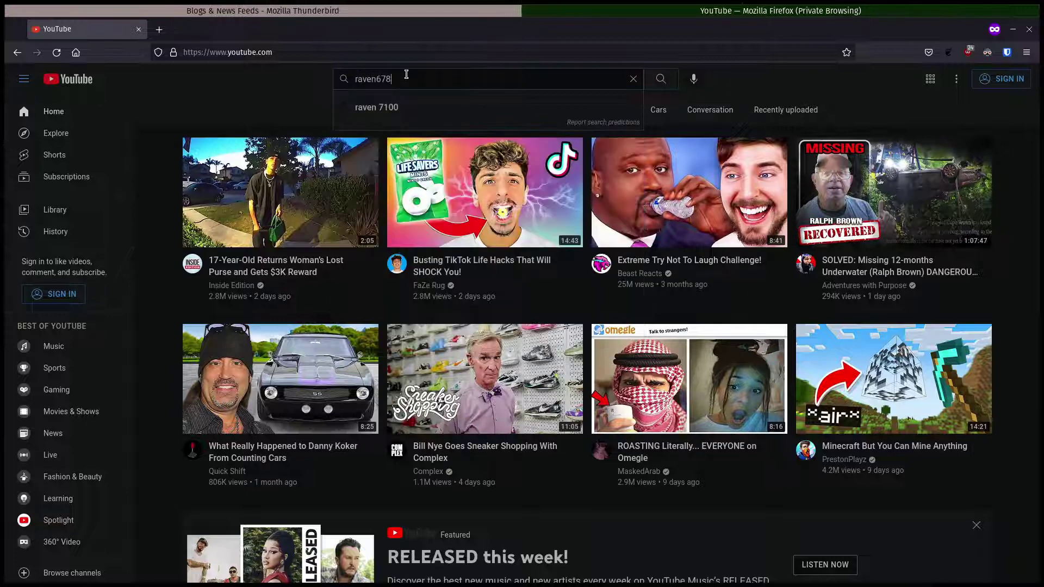
{"action": "type", "text": "54"}
{"action": "key", "text": "Return"}
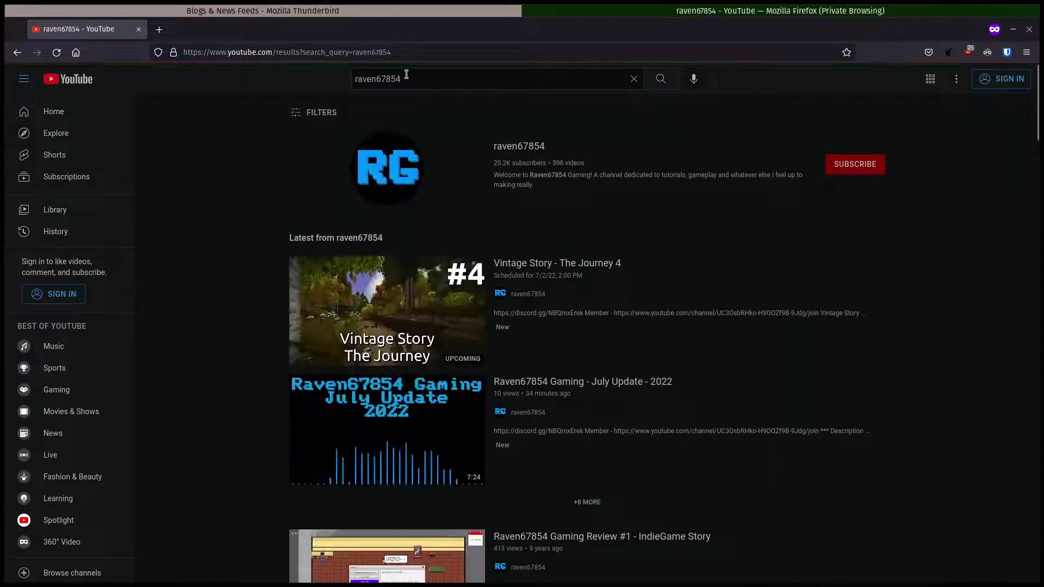
{"action": "left_click", "coordinate": [512, 146]}
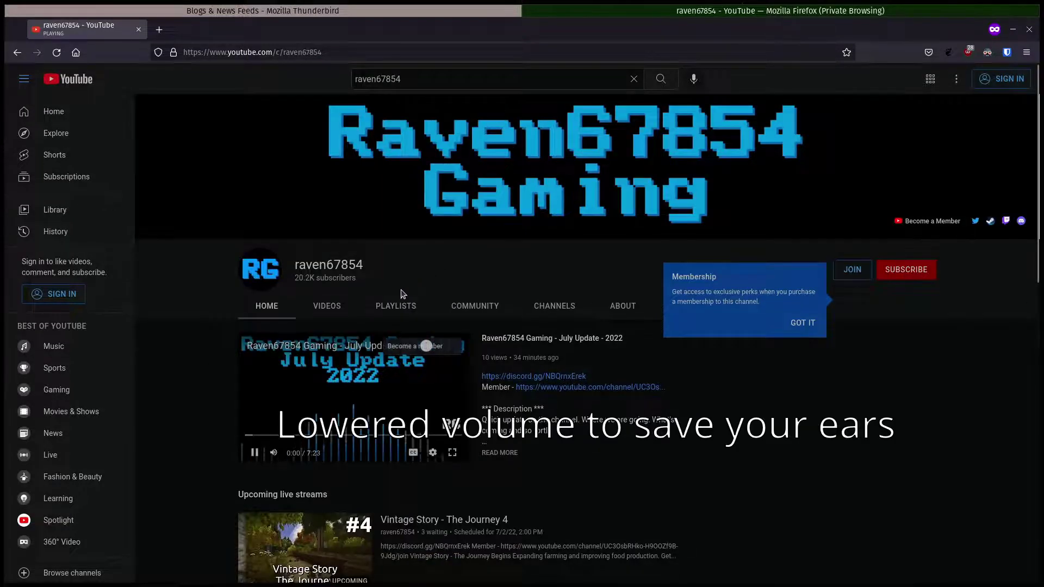
{"action": "left_click", "coordinate": [254, 453]}
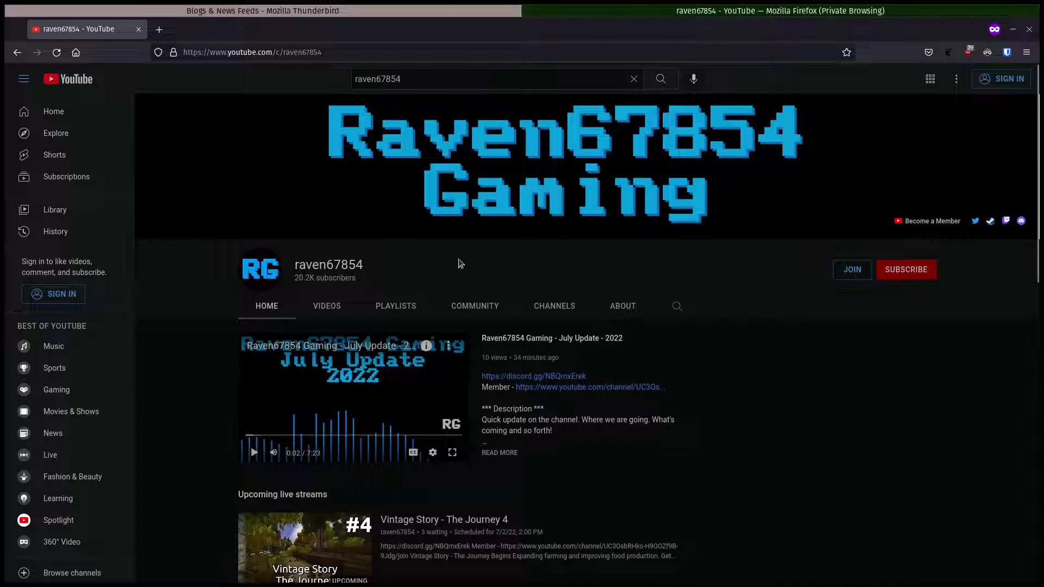
{"action": "right_click", "coordinate": [207, 364]}
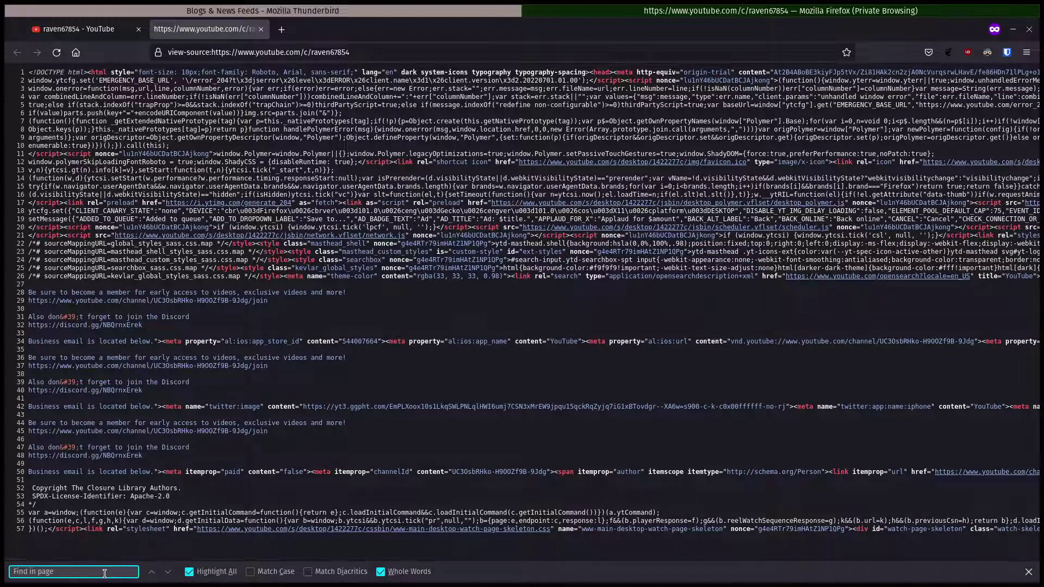
- Find channel_id in the page source and copy the channel's RSS feed link
{"action": "type", "text": "channel_"}
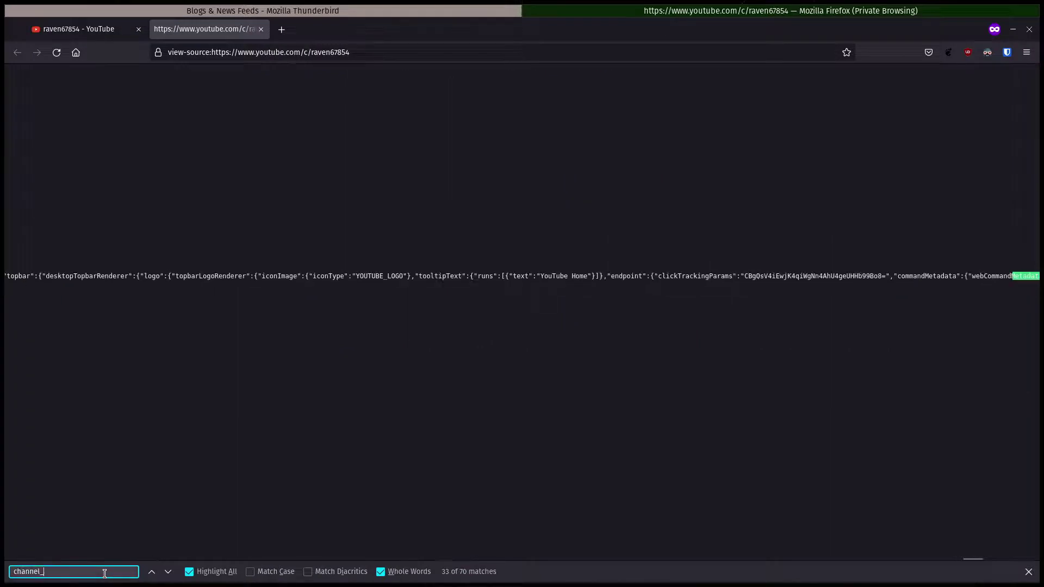
{"action": "type", "text": "id"}
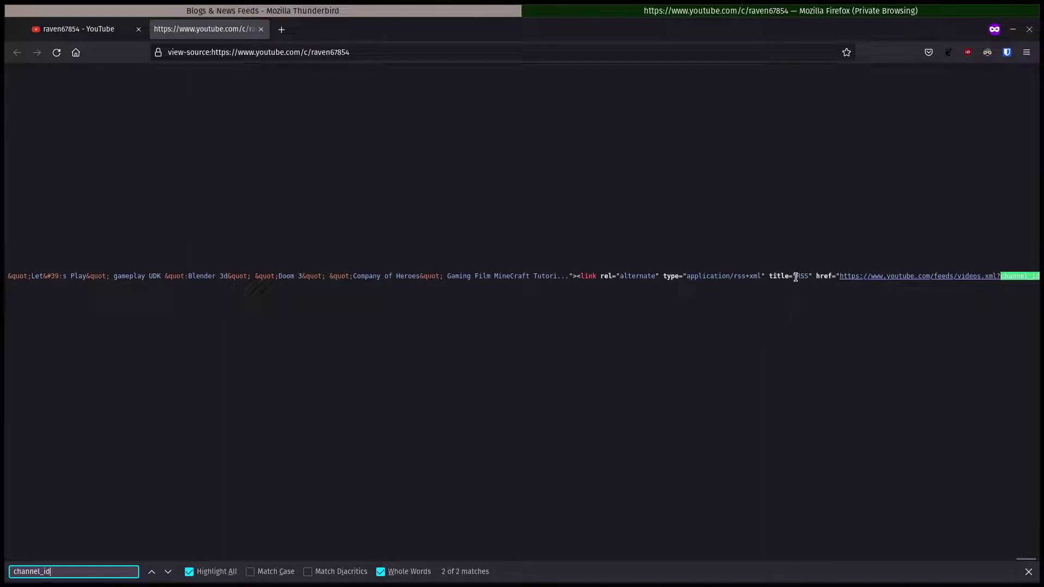
{"action": "left_click_drag", "start_coordinate": [770, 278], "coordinate": [807, 277]}
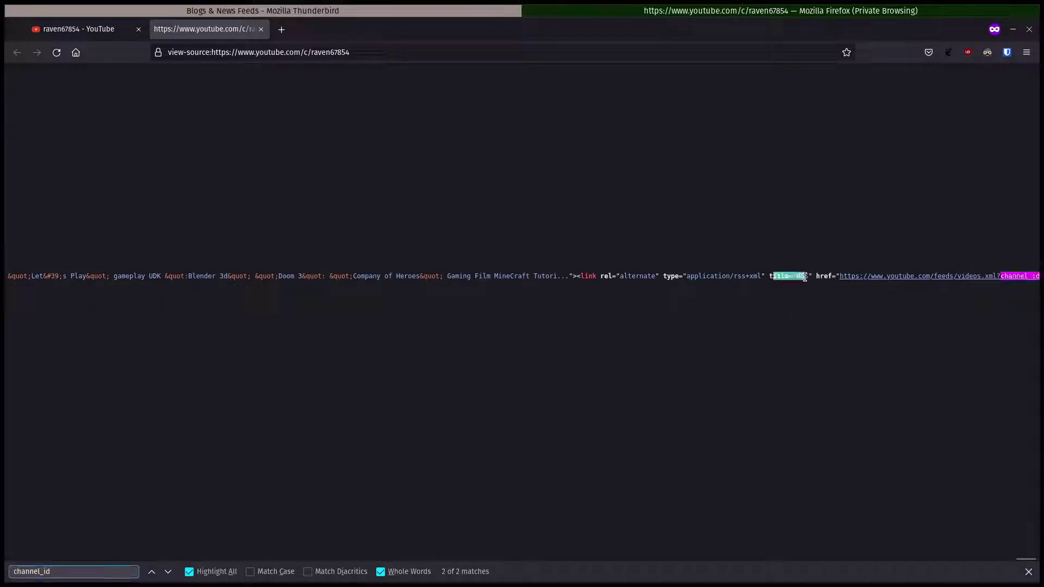
{"action": "left_click", "coordinate": [822, 303]}
{"action": "right_click", "coordinate": [868, 275]}
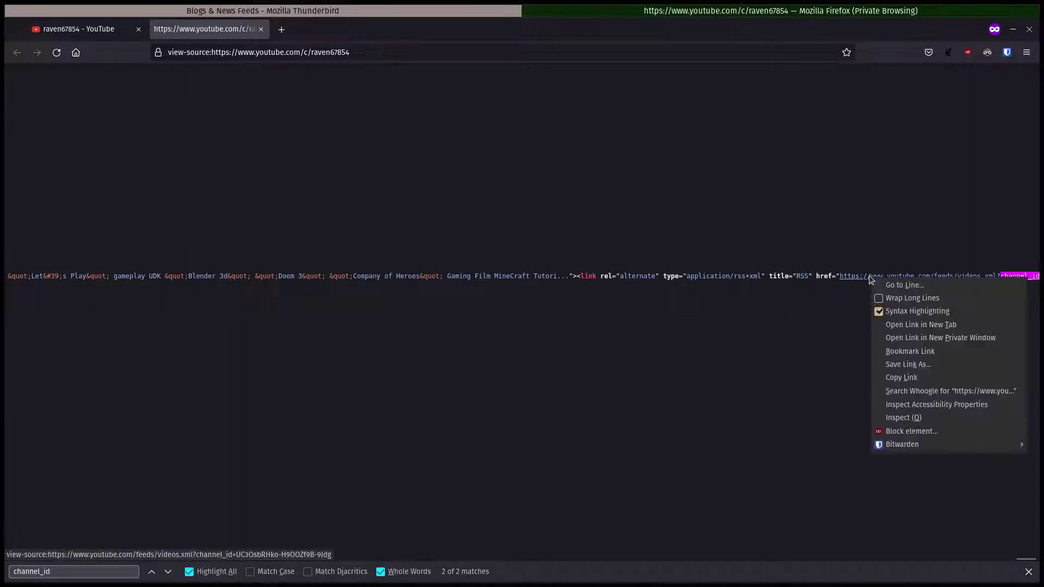
{"action": "left_click", "coordinate": [898, 378]}
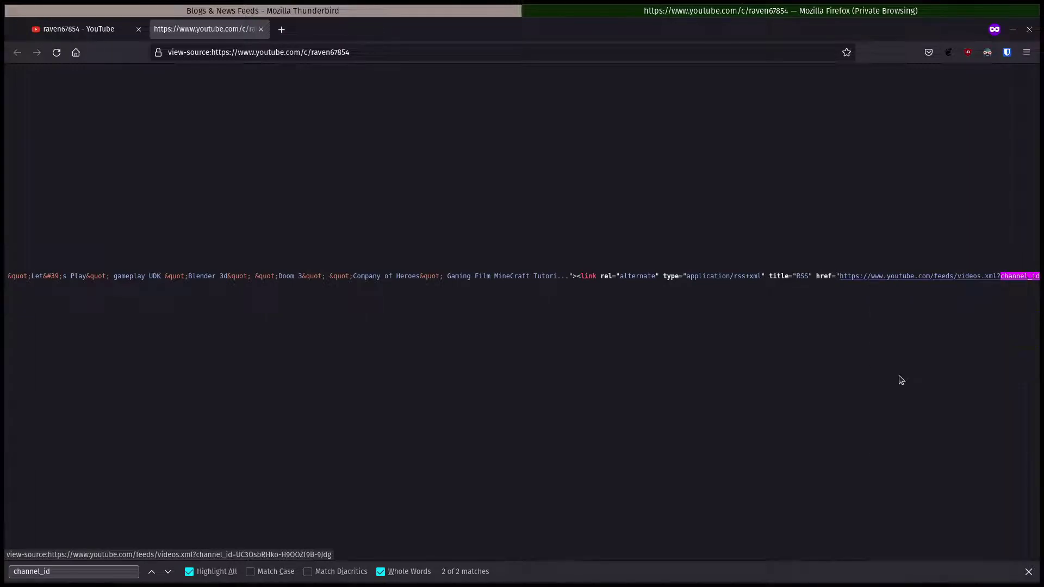
{"action": "left_click", "coordinate": [375, 13]}
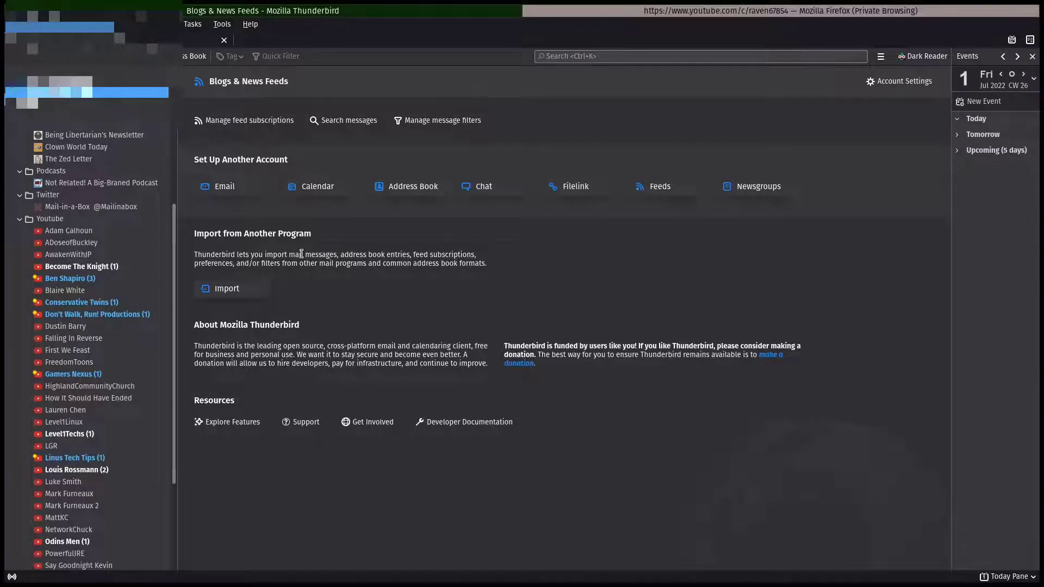
{"action": "scroll", "coordinate": [107, 303], "scroll_direction": "up", "scroll_amount": 1}
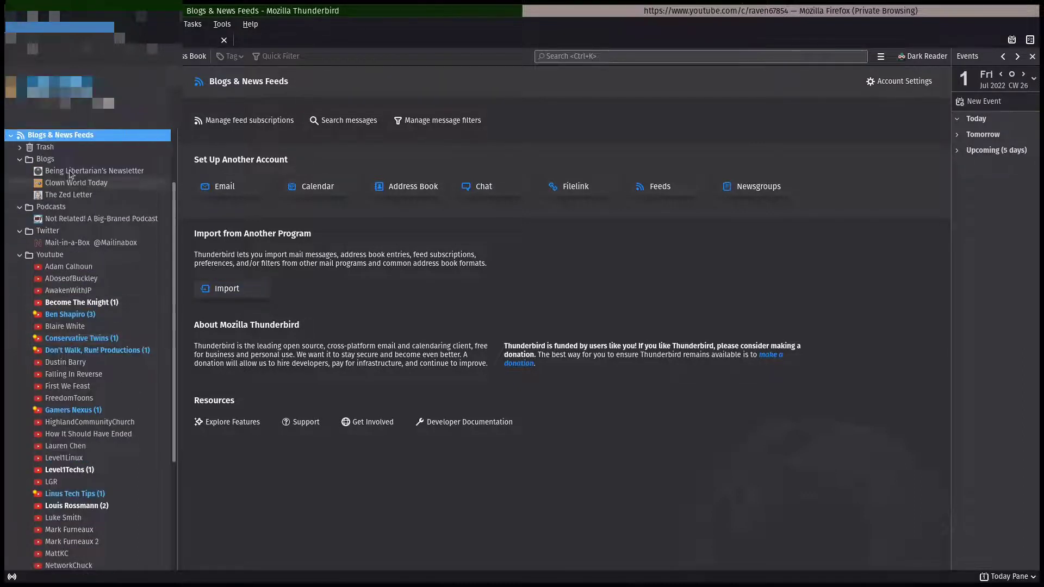
{"action": "right_click", "coordinate": [79, 135]}
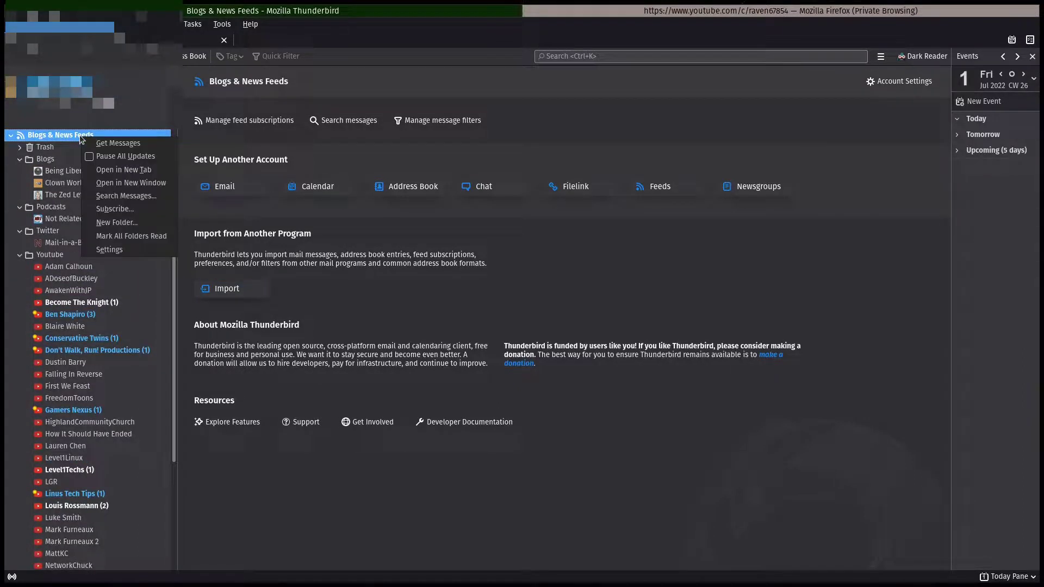
{"action": "left_click", "coordinate": [127, 209]}
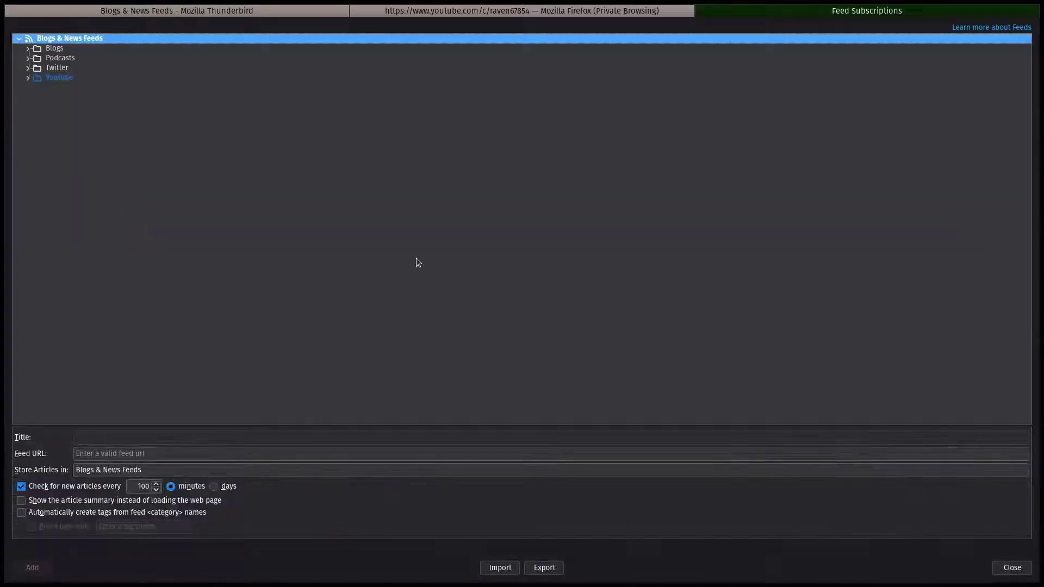
{"action": "left_click", "coordinate": [129, 453]}
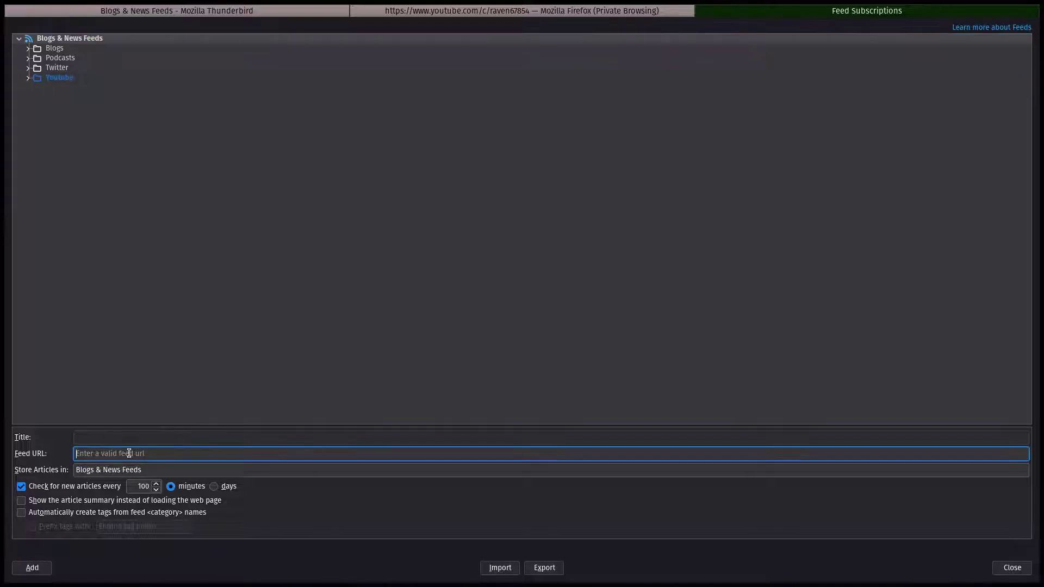
{"action": "key", "text": "ctrl+v"}
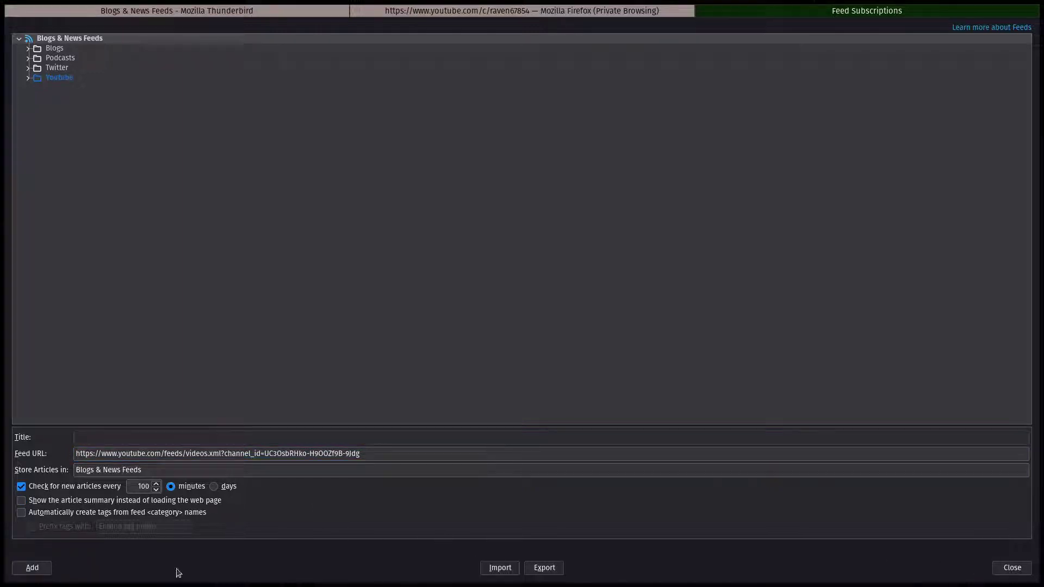
{"action": "left_click", "coordinate": [34, 568]}
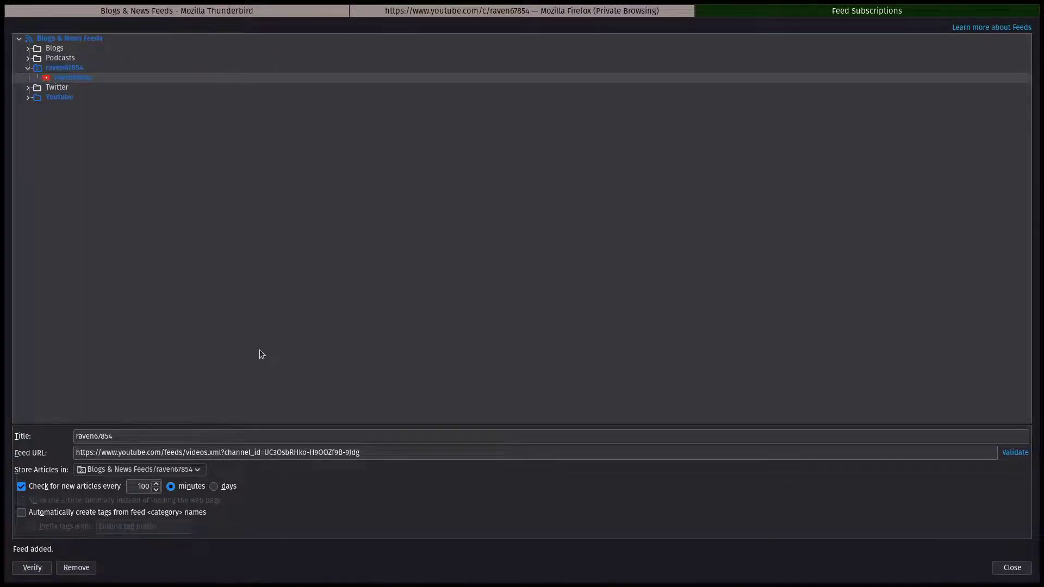
{"action": "left_click", "coordinate": [1012, 568]}
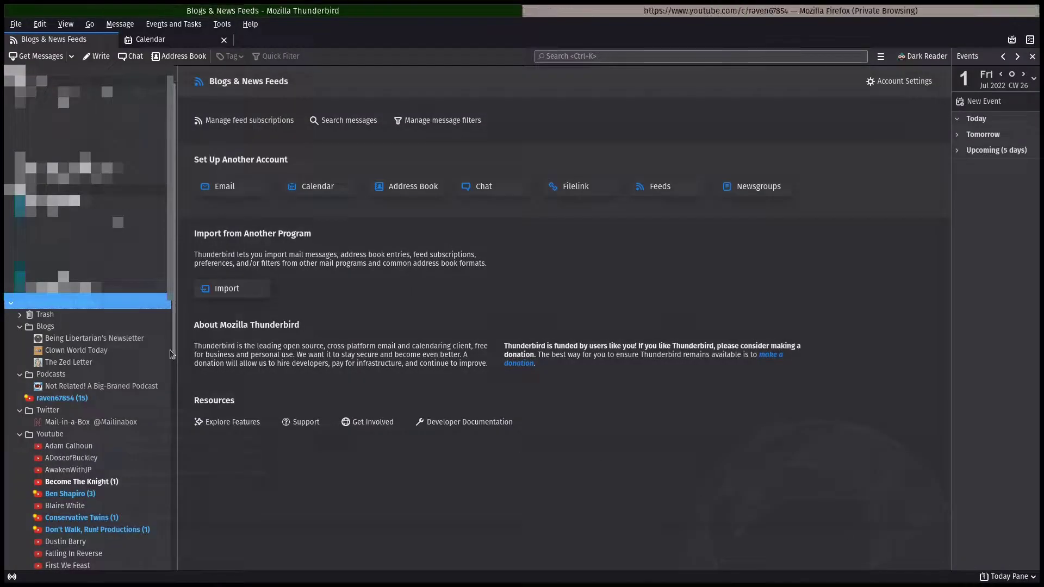
- Open the raven67854 July Update 2022 video in its own tab, pause the ad, then close it
{"action": "scroll", "coordinate": [109, 336], "scroll_direction": "down", "scroll_amount": 2}
{"action": "left_click", "coordinate": [98, 327]}
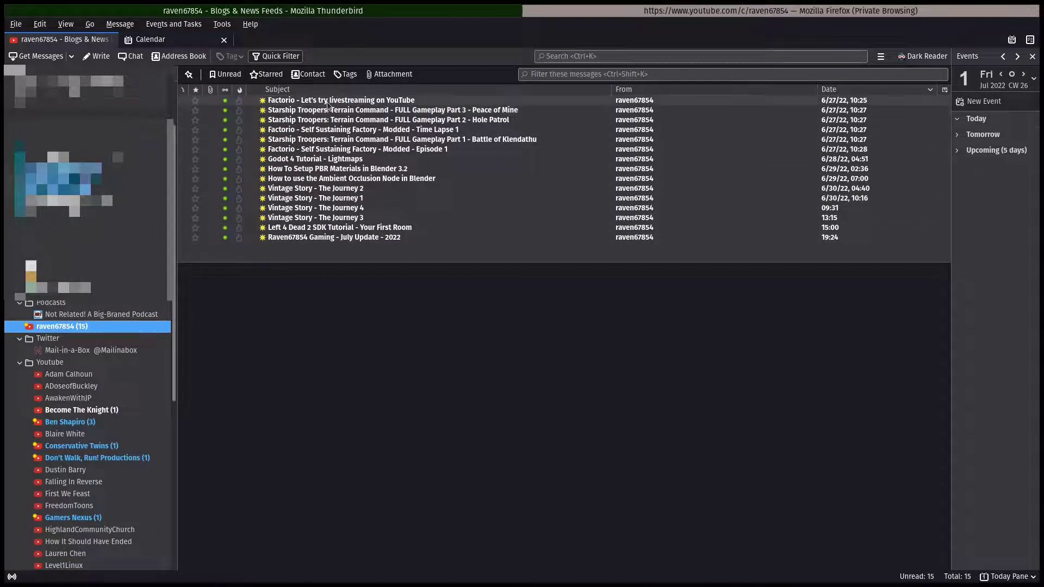
{"action": "left_click", "coordinate": [295, 237]}
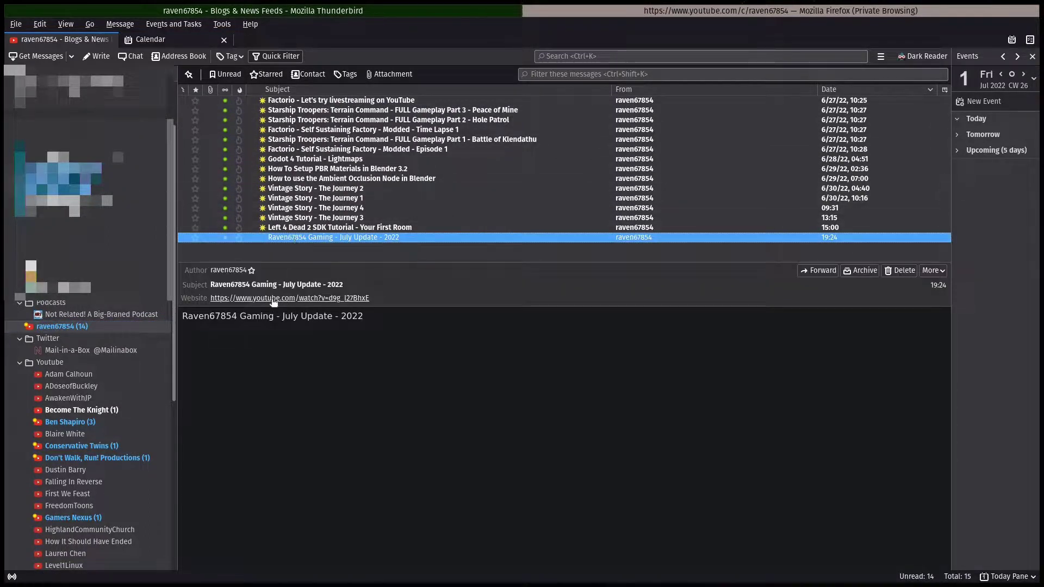
{"action": "double_click", "coordinate": [289, 237]}
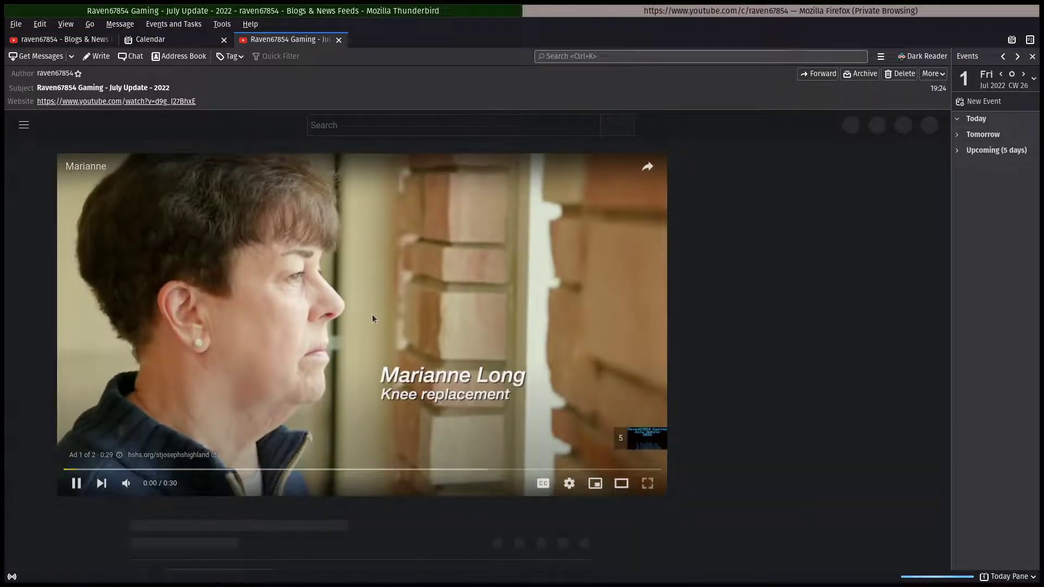
{"action": "left_click", "coordinate": [247, 327]}
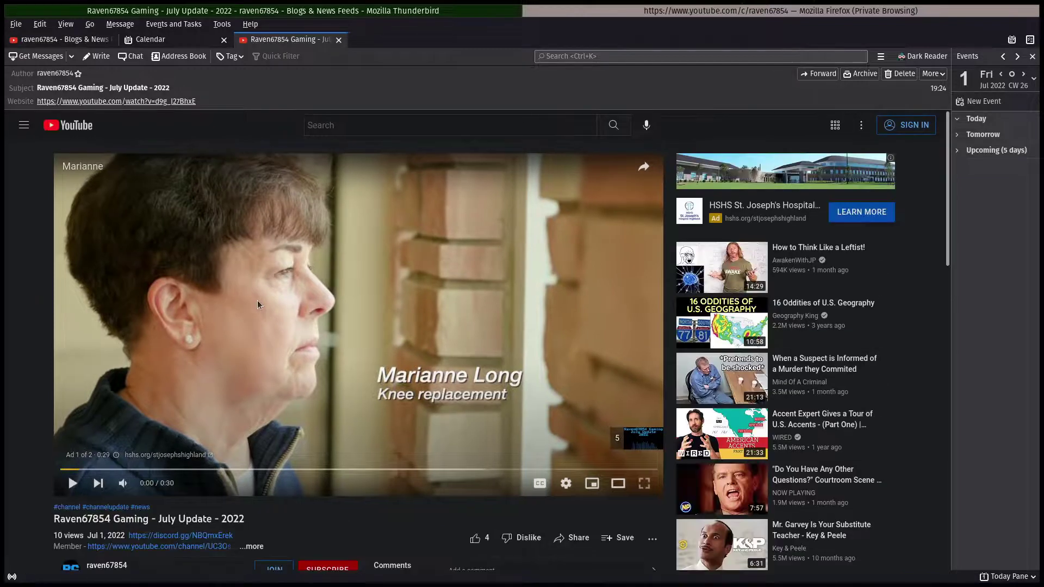
{"action": "left_click", "coordinate": [339, 40]}
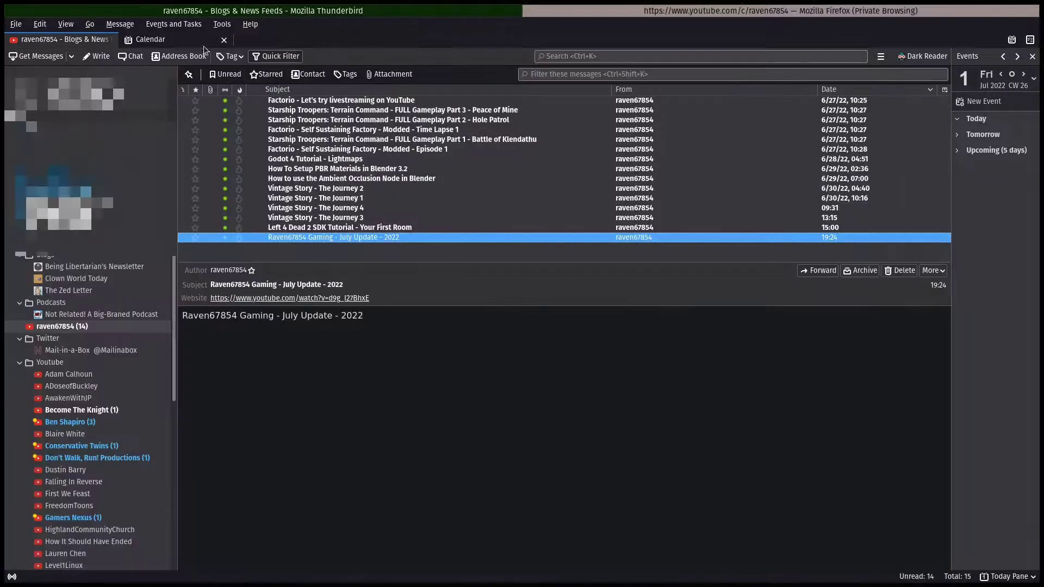
{"action": "left_click", "coordinate": [74, 328]}
- Select the Youtube feeds folder and run Get Messages to refresh all YouTube channel feeds
{"action": "left_click", "coordinate": [54, 361]}
{"action": "scroll", "coordinate": [53, 361], "scroll_direction": "up", "scroll_amount": 2}
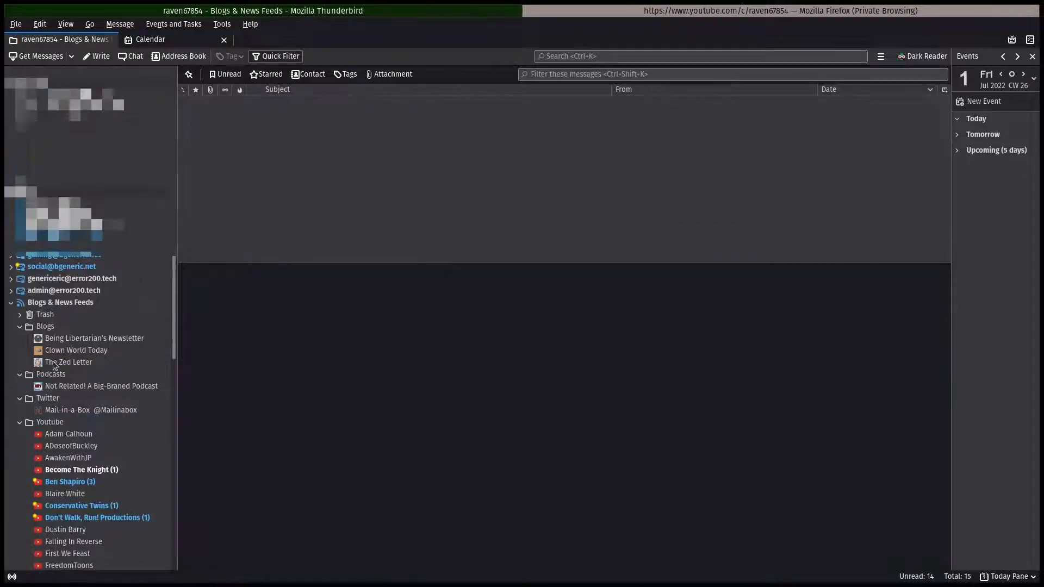
{"action": "scroll", "coordinate": [82, 391], "scroll_direction": "down", "scroll_amount": 5}
{"action": "left_click", "coordinate": [50, 235]}
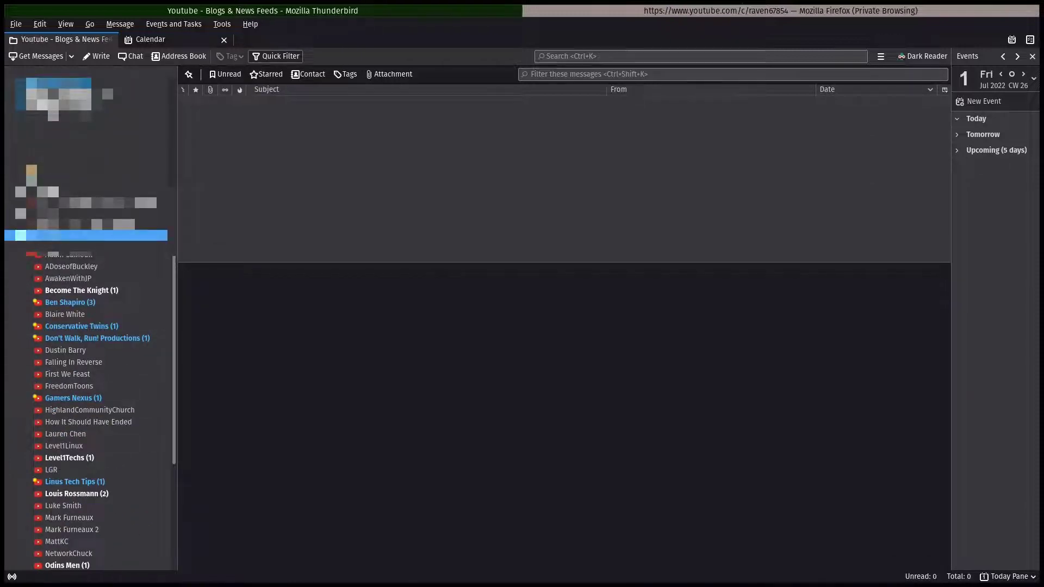
{"action": "scroll", "coordinate": [91, 296], "scroll_direction": "down", "scroll_amount": 3}
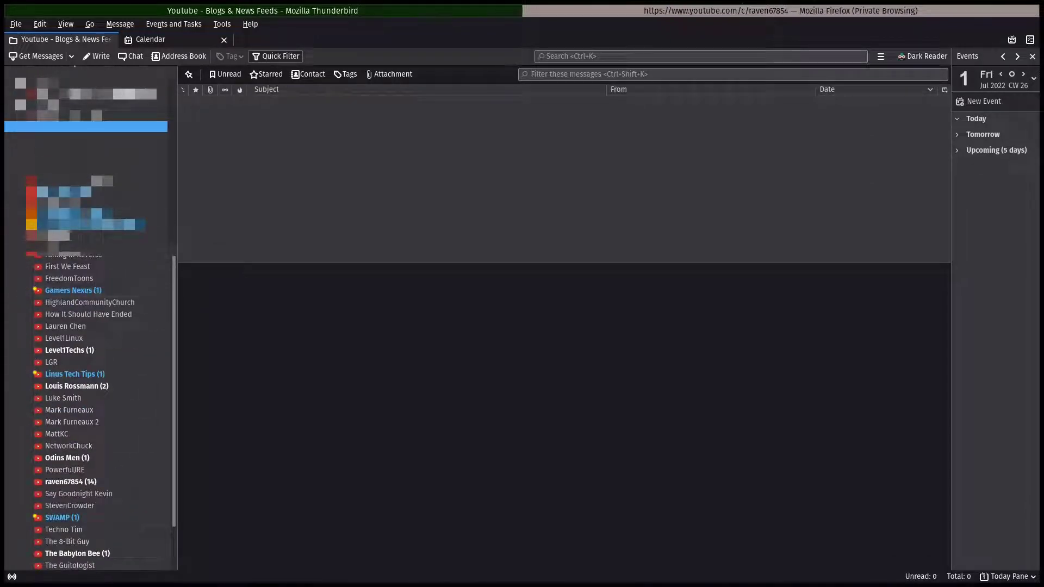
{"action": "left_click", "coordinate": [71, 57]}
{"action": "left_click", "coordinate": [44, 67]}
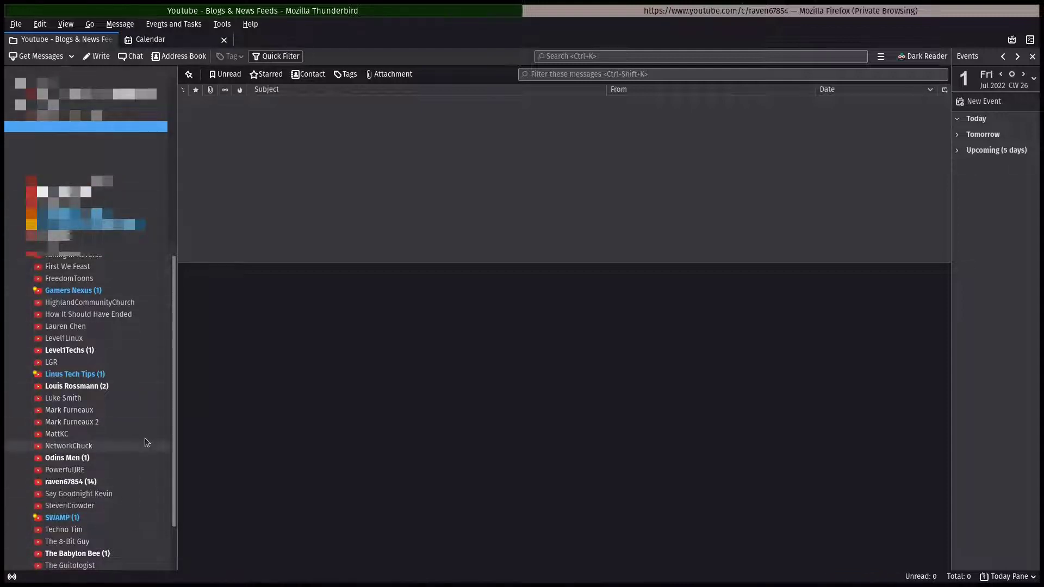
{"action": "scroll", "coordinate": [136, 446], "scroll_direction": "down", "scroll_amount": 2}
{"action": "scroll", "coordinate": [120, 302], "scroll_direction": "up", "scroll_amount": 4}
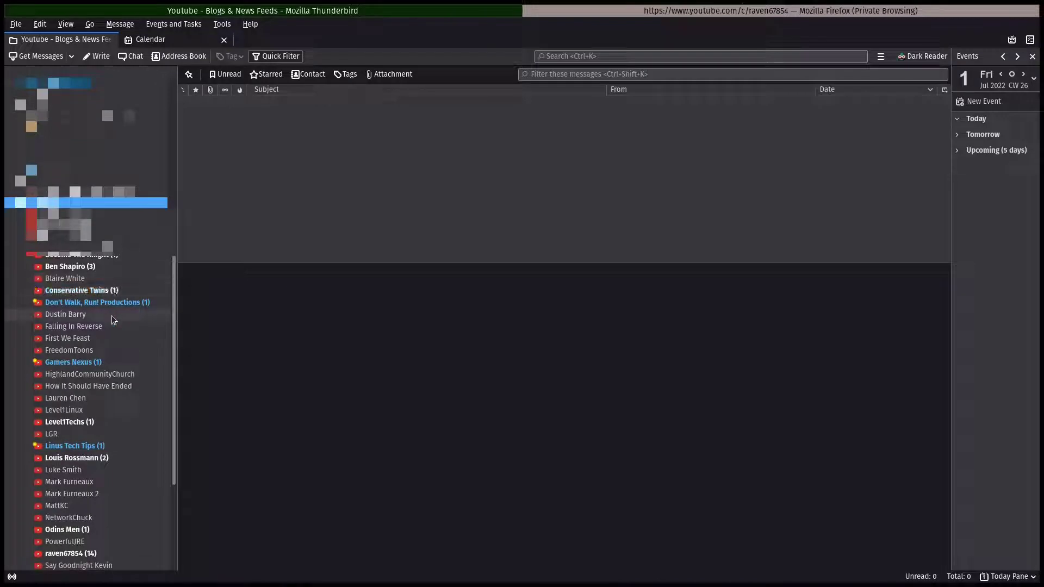
{"action": "scroll", "coordinate": [112, 316], "scroll_direction": "down", "scroll_amount": 4}
- Select the raven67854 feed's unread videos and mark them all as read
{"action": "left_click", "coordinate": [82, 410]}
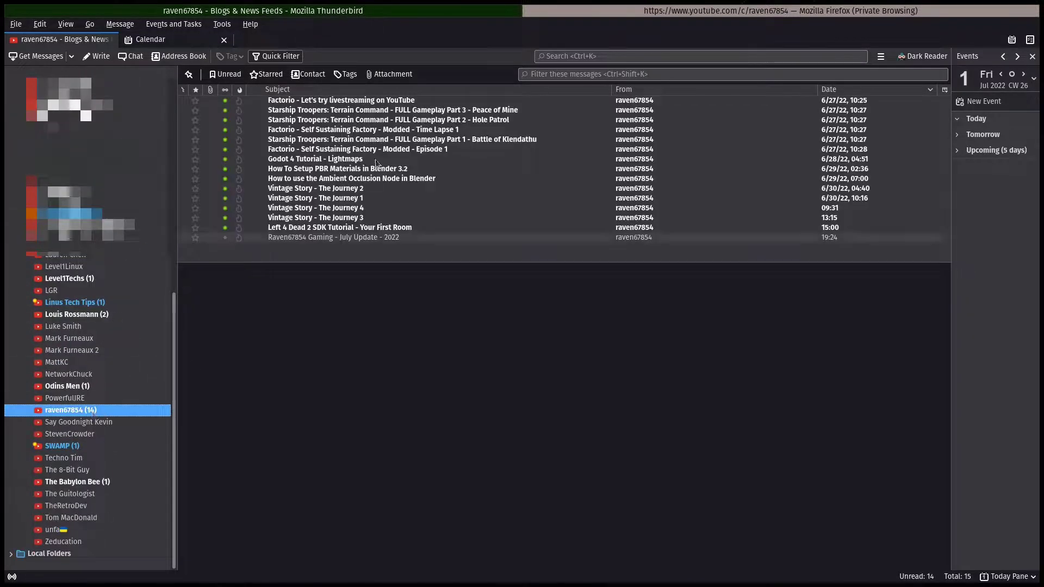
{"action": "left_click", "coordinate": [304, 227]}
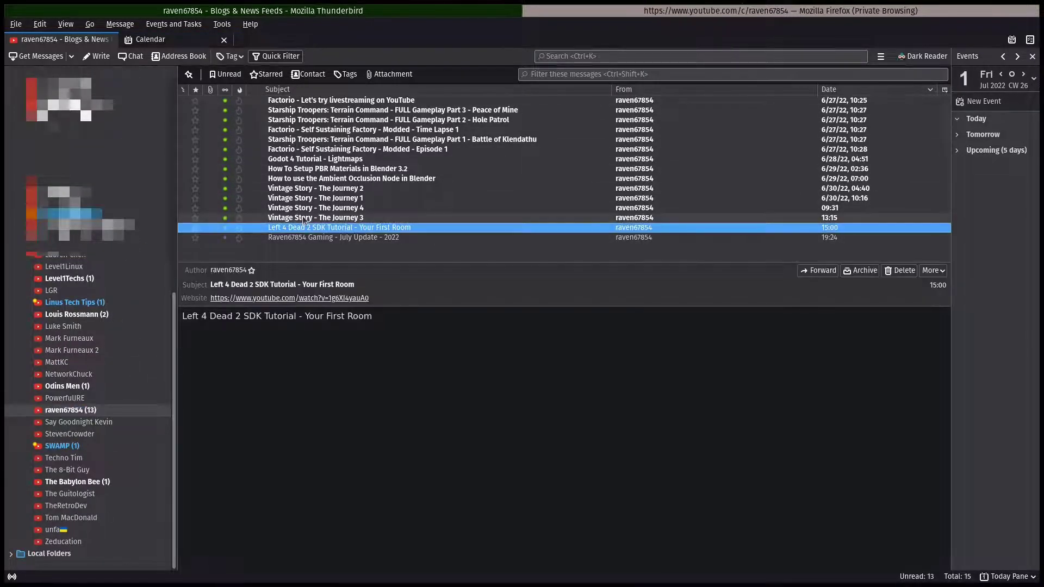
{"action": "left_click", "coordinate": [301, 101], "text": "shift"}
{"action": "right_click", "coordinate": [302, 105]}
{"action": "mouse_move", "coordinate": [327, 137]}
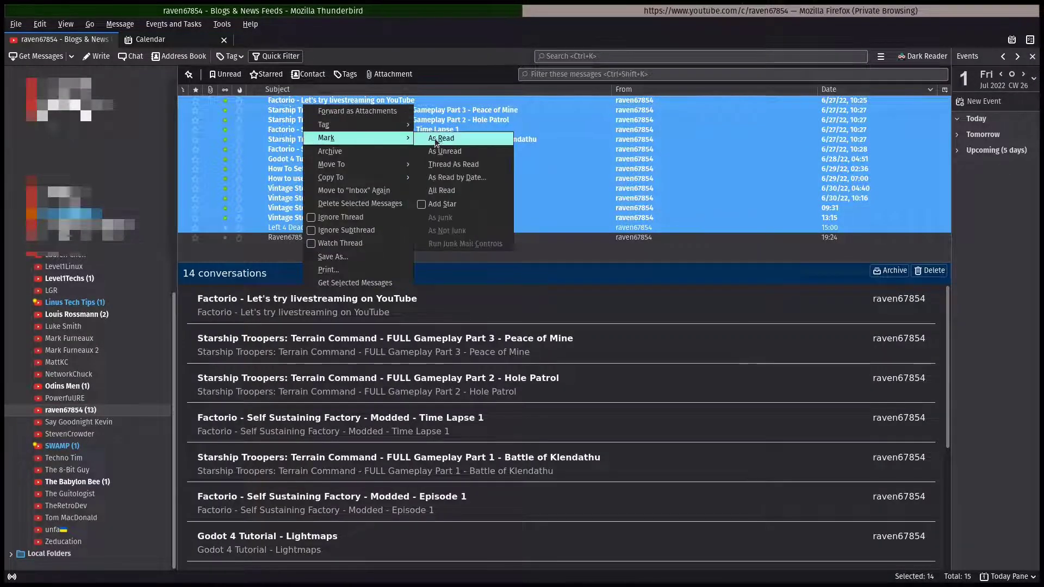
{"action": "left_click", "coordinate": [440, 139]}
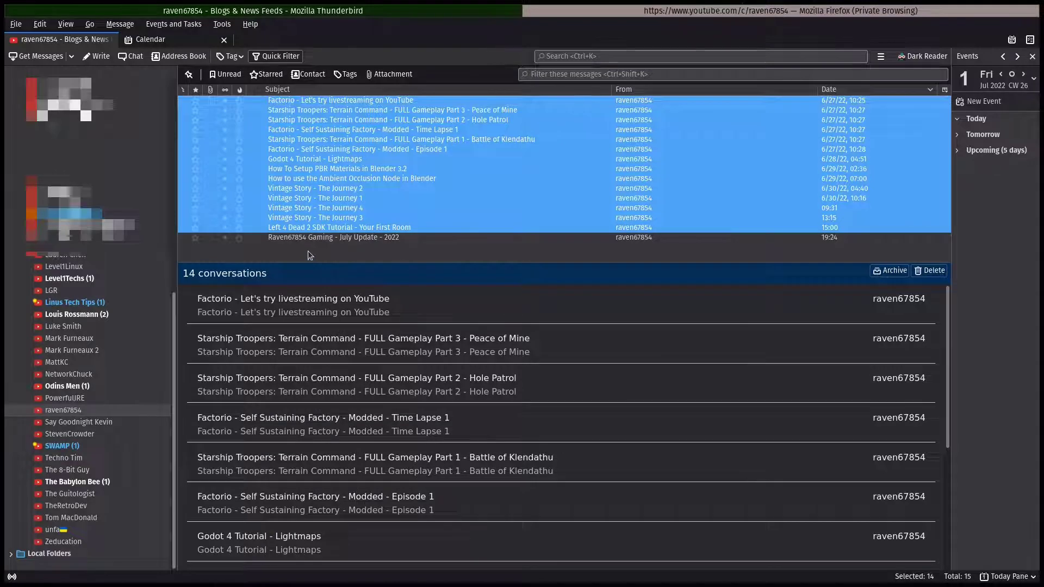
{"action": "left_click", "coordinate": [488, 306]}
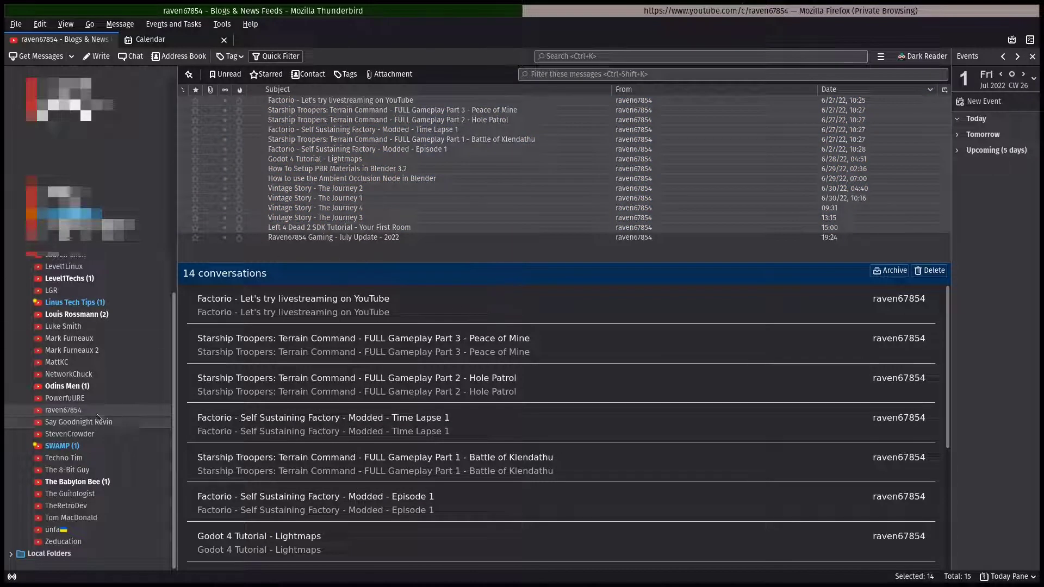
- Sort the raven67854 videos by date, newest first, with July Update 2022 on top
{"action": "left_click", "coordinate": [81, 398]}
{"action": "left_click", "coordinate": [87, 410]}
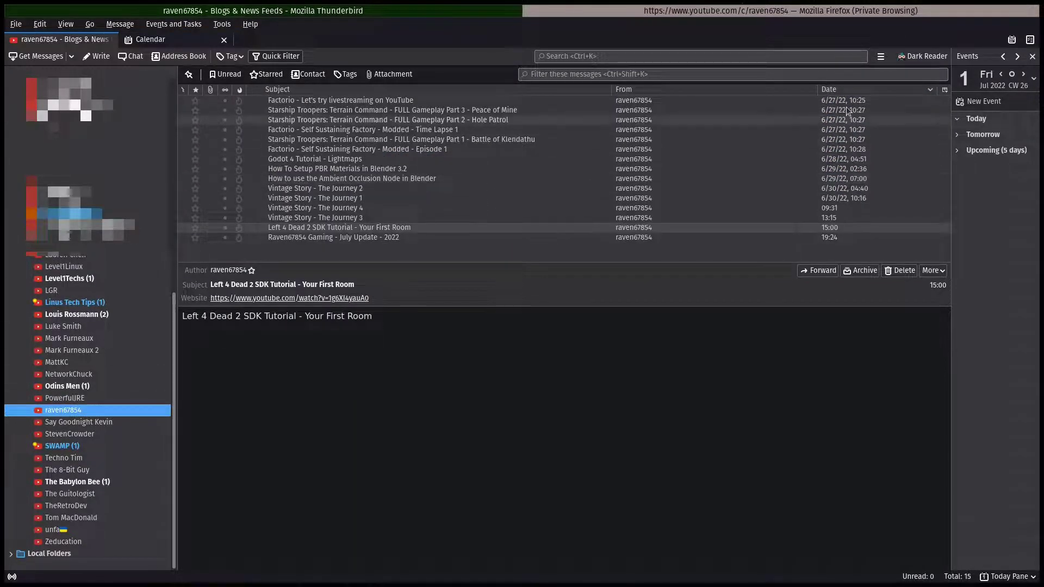
{"action": "left_click", "coordinate": [856, 89]}
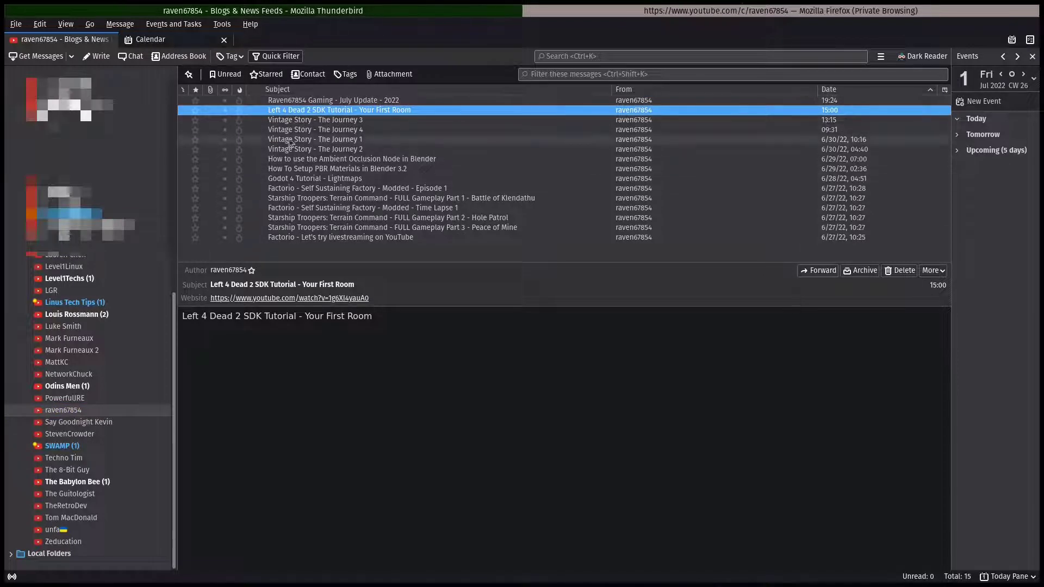
{"action": "left_click", "coordinate": [302, 100]}
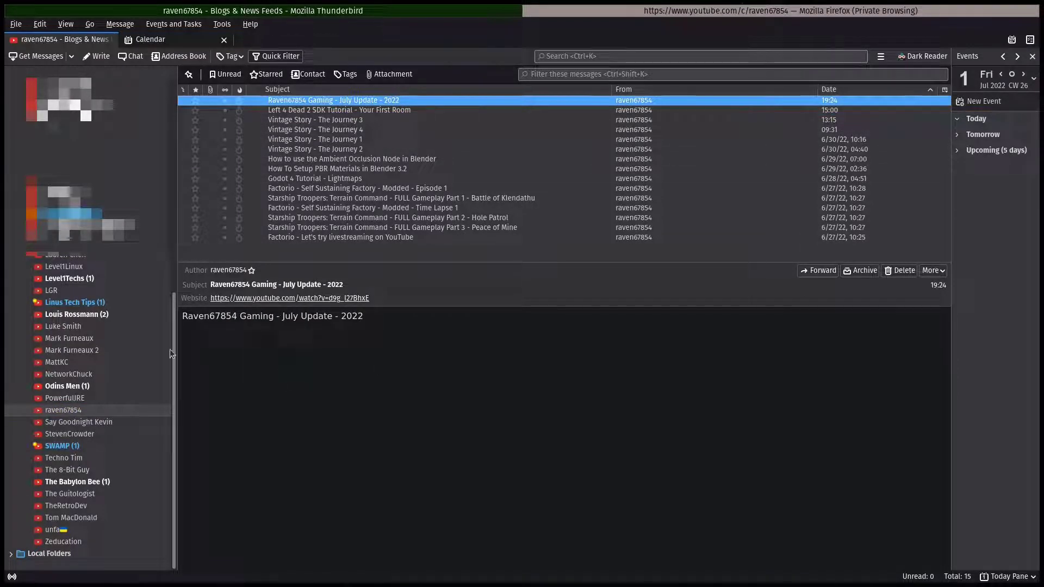
{"action": "scroll", "coordinate": [114, 330], "scroll_direction": "up", "scroll_amount": 6}
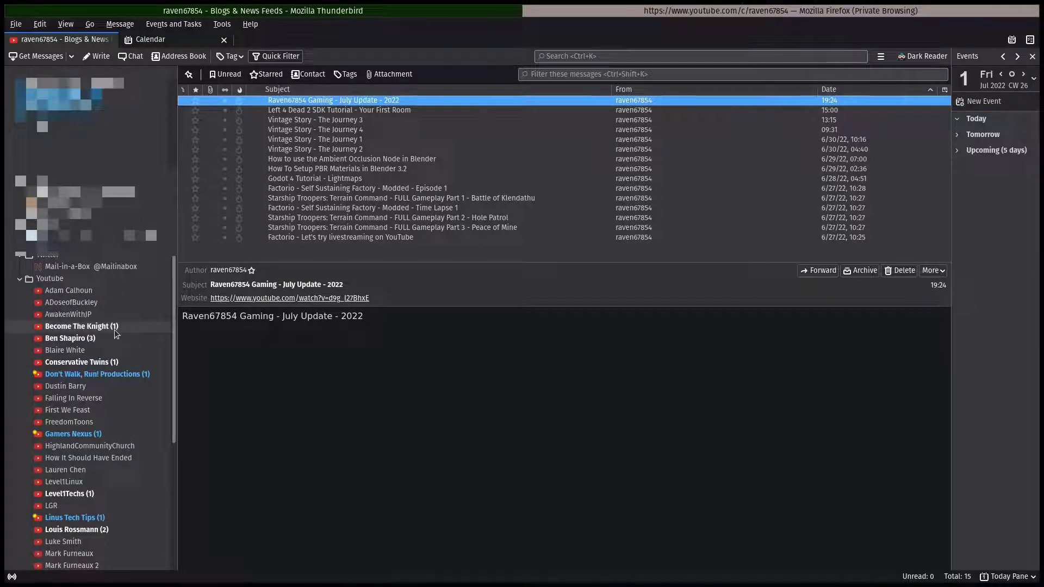
{"action": "scroll", "coordinate": [116, 341], "scroll_direction": "down", "scroll_amount": 2}
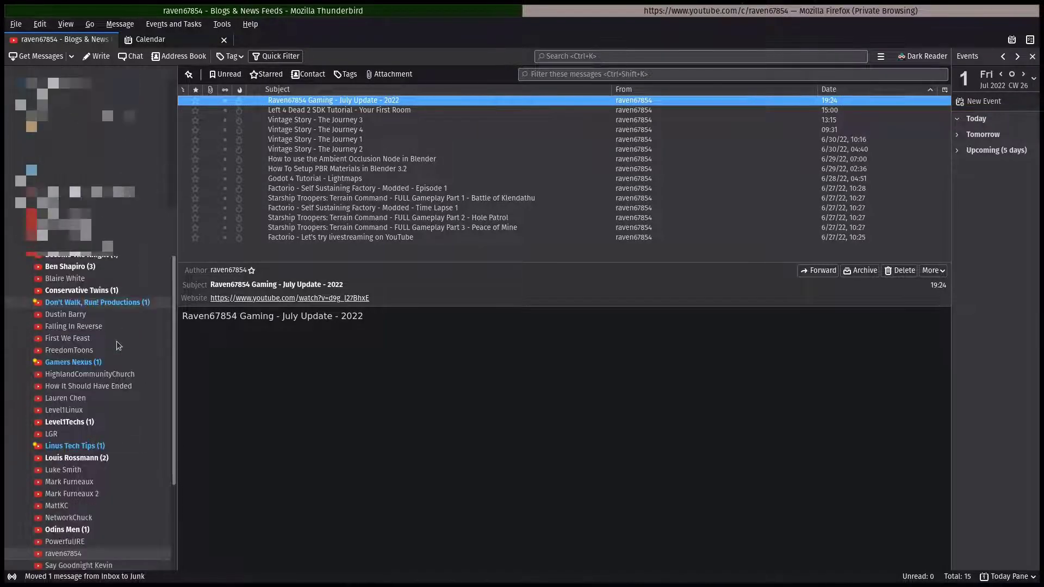
{"action": "left_click", "coordinate": [296, 353]}
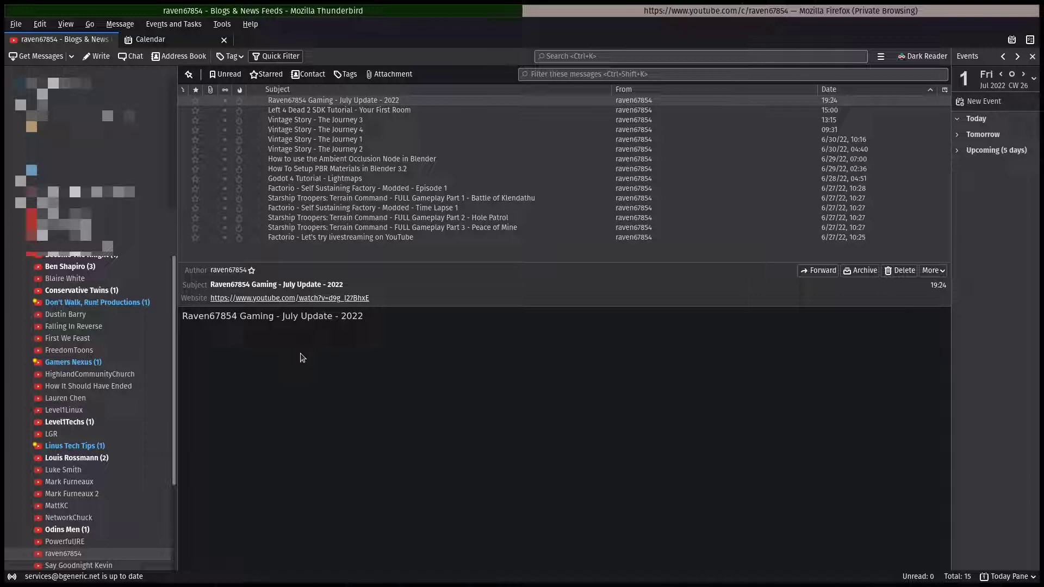
{"action": "scroll", "coordinate": [130, 413], "scroll_direction": "down", "scroll_amount": 4}
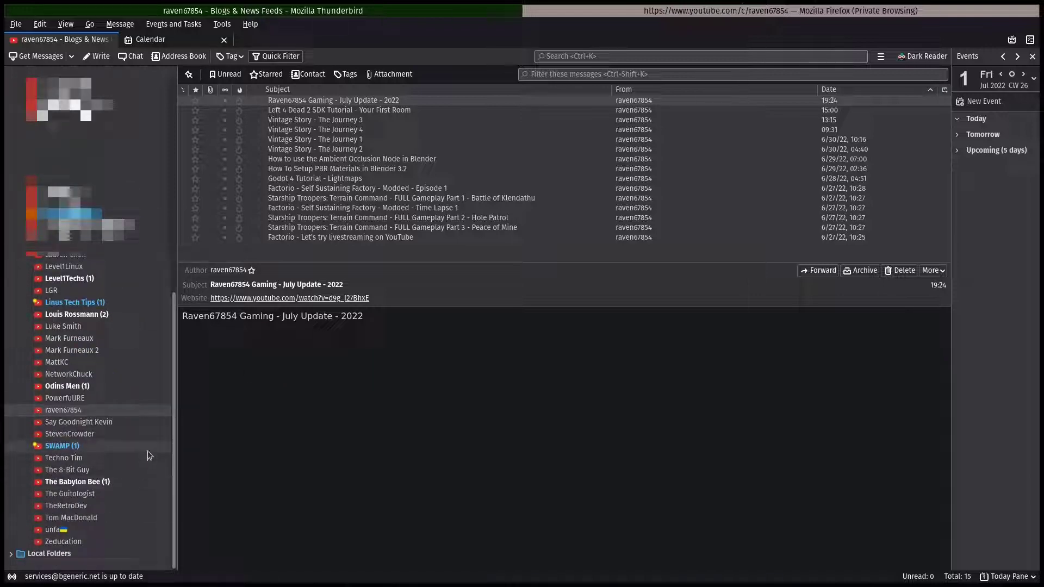
{"action": "scroll", "coordinate": [148, 451], "scroll_direction": "up", "scroll_amount": 4}
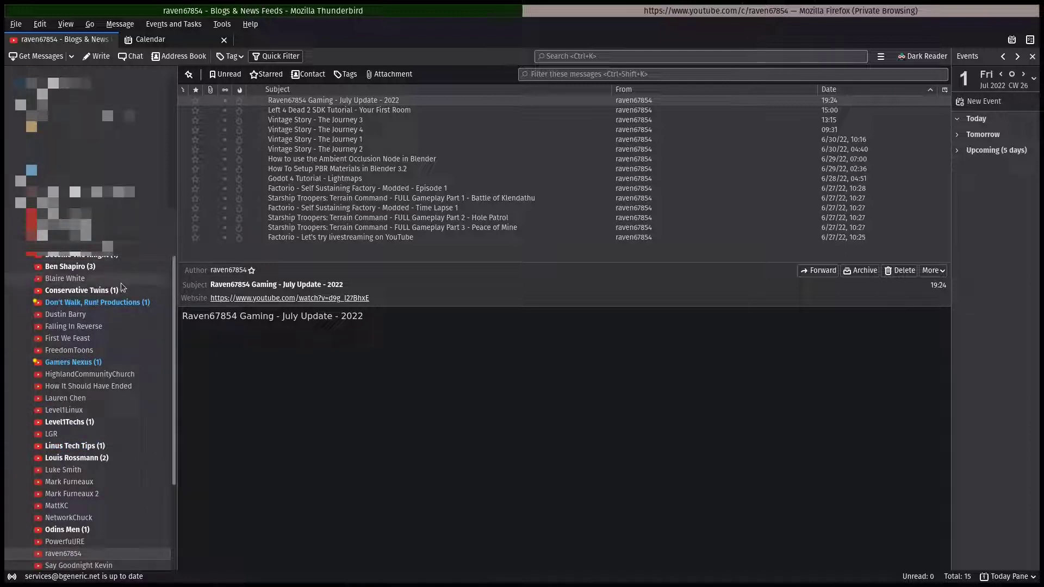
{"action": "scroll", "coordinate": [126, 288], "scroll_direction": "up", "scroll_amount": 1}
{"action": "scroll", "coordinate": [126, 287], "scroll_direction": "down", "scroll_amount": 2}
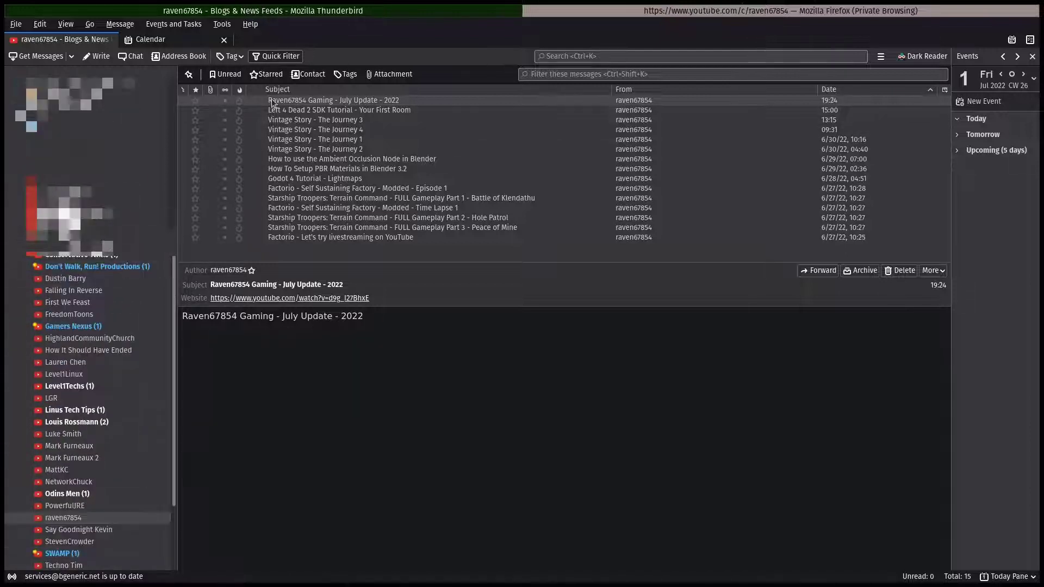